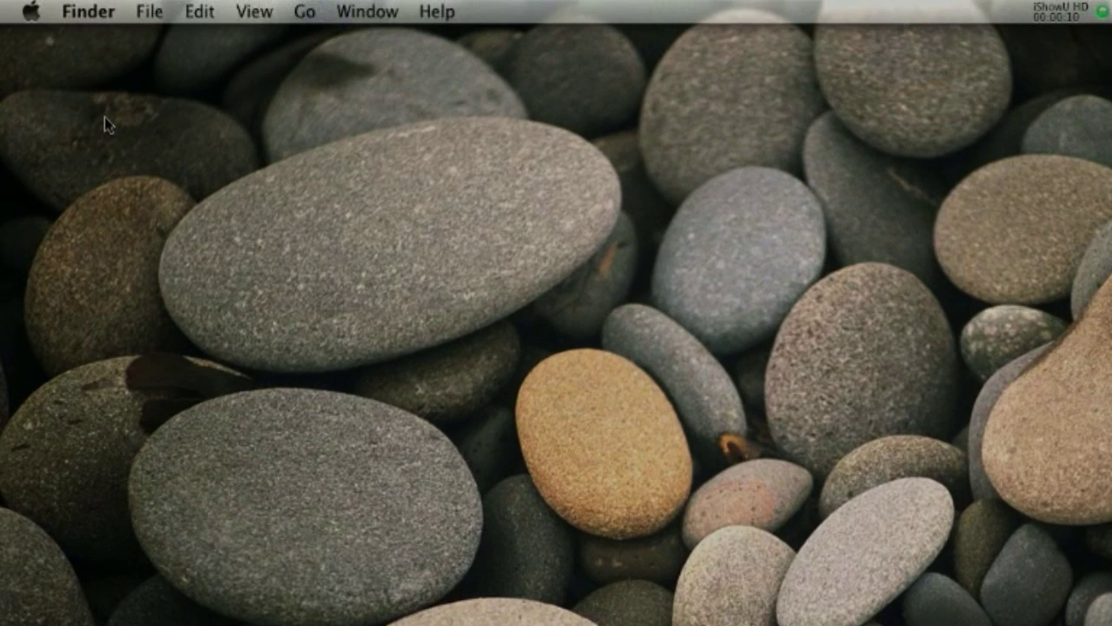
# Step: Open System Preferences from the Apple menu and go to the Color LCD Displays pane
pyautogui.click(35, 10)
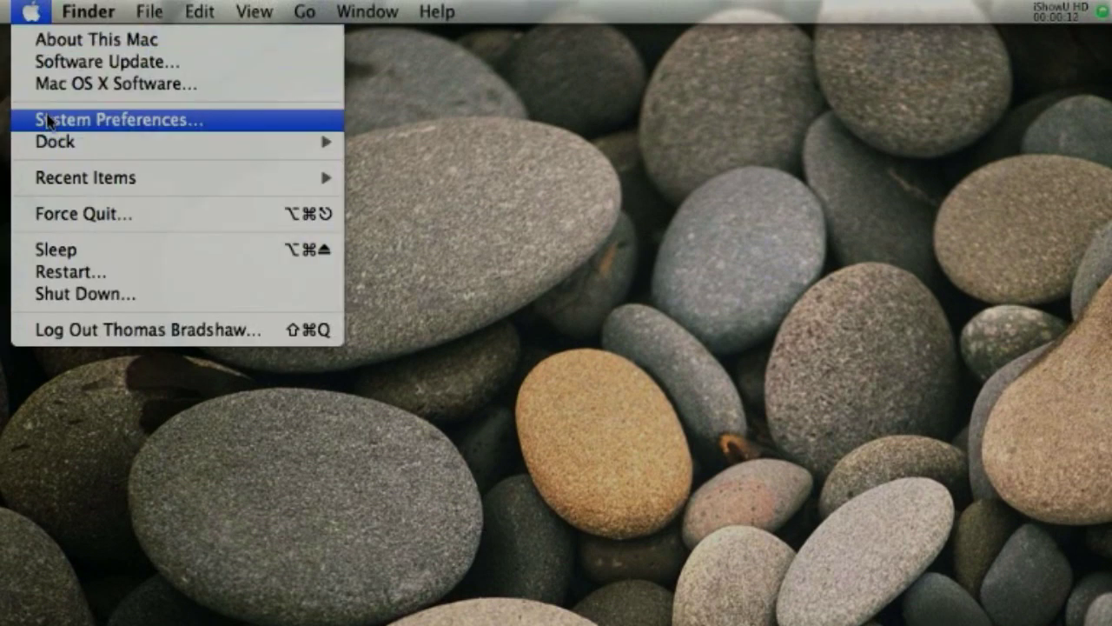
pyautogui.click(48, 122)
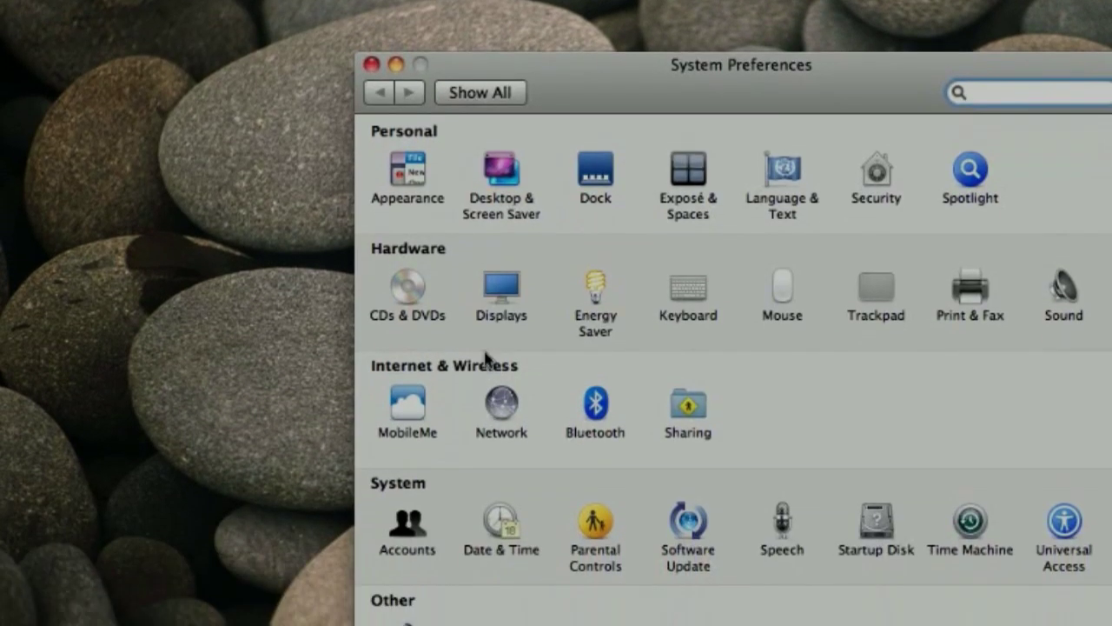
pyautogui.click(500, 296)
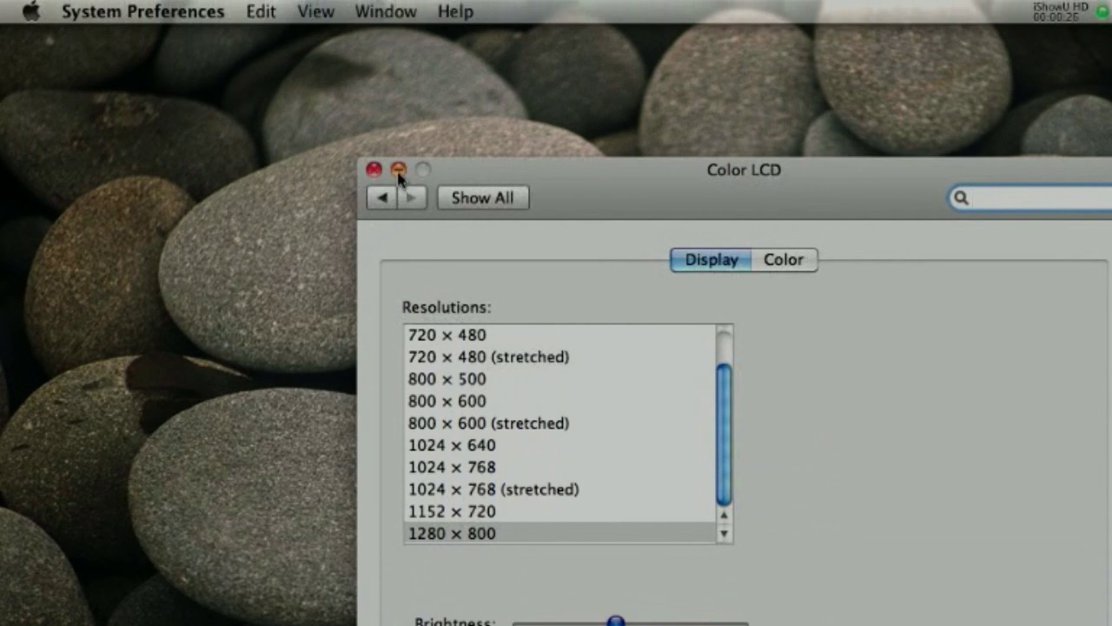
# Step: Minimise the Color LCD window and use Detect Displays to find the connected LG TV
pyautogui.click(398, 170)
pyautogui.click(760, 10)
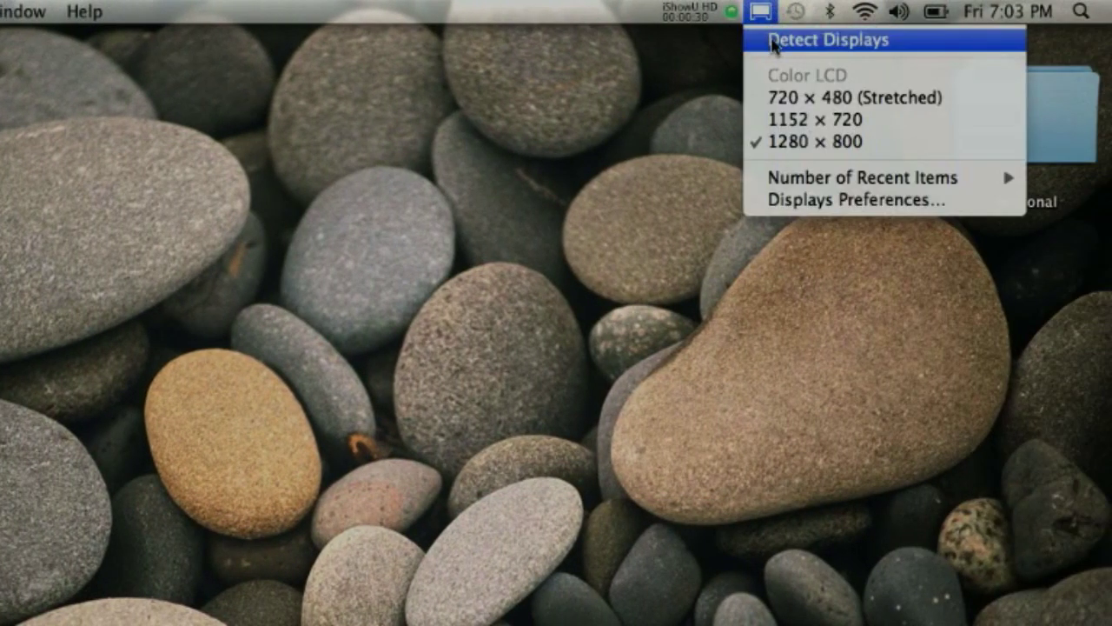
pyautogui.click(773, 43)
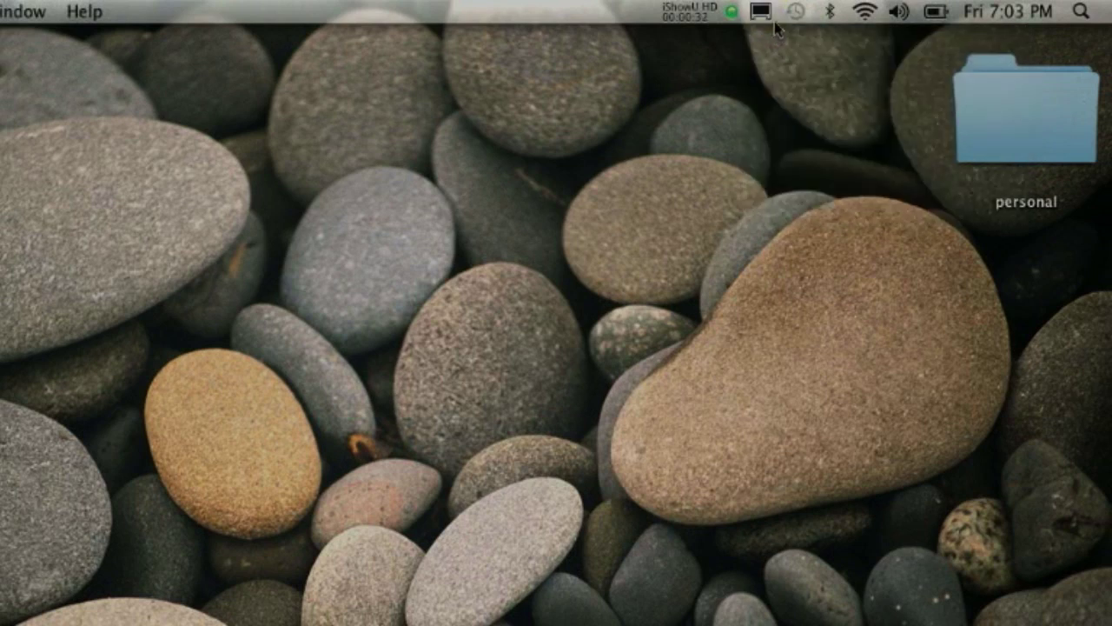
pyautogui.click(762, 12)
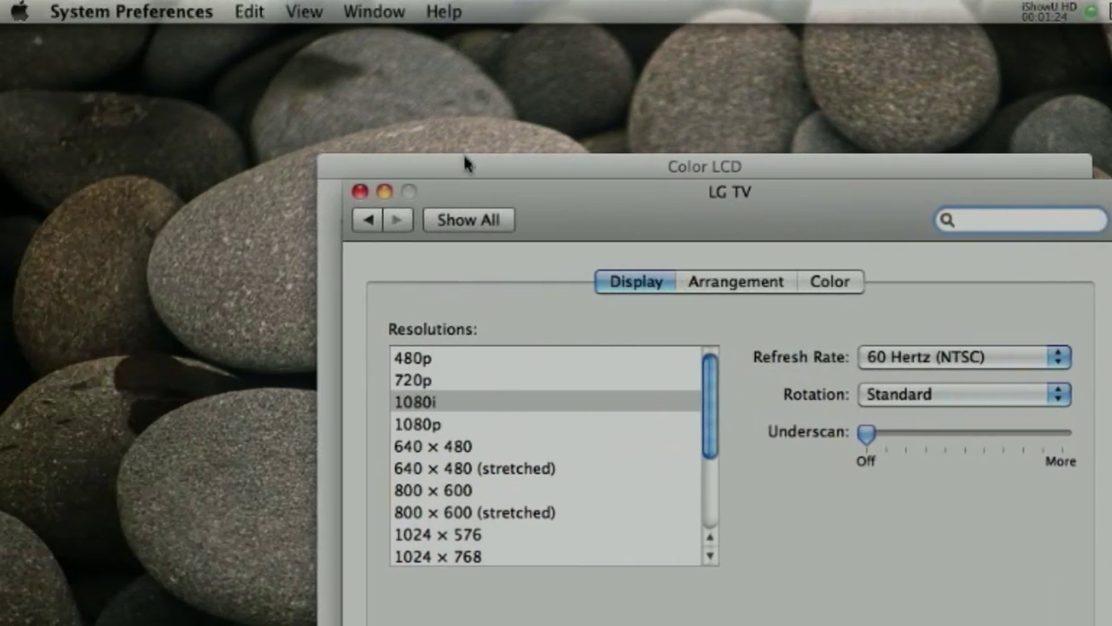
pyautogui.click(193, 168)
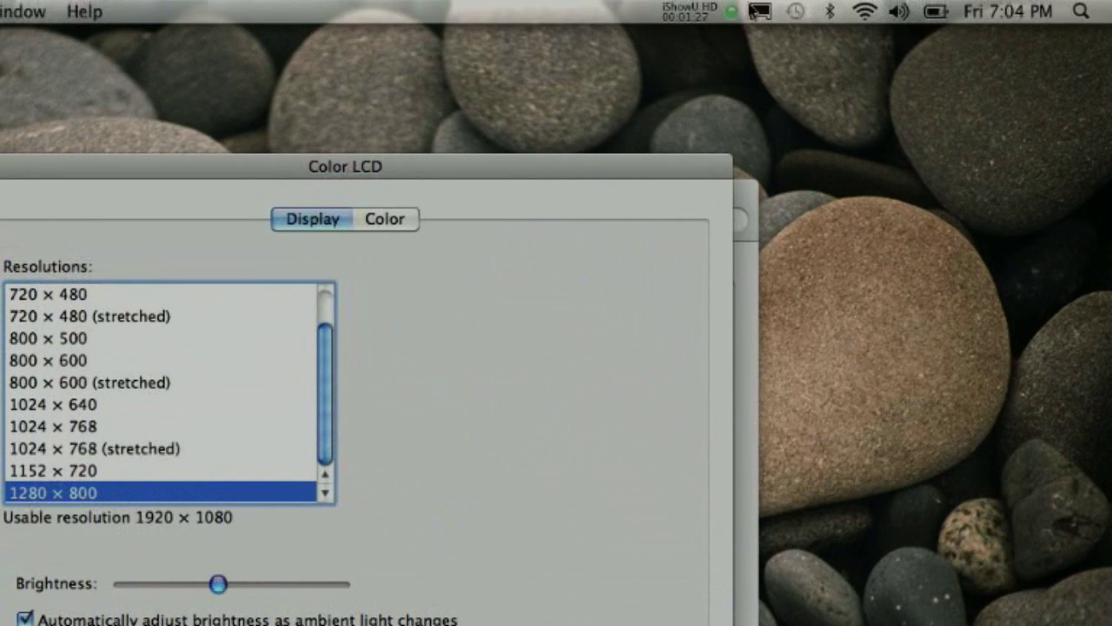
pyautogui.click(760, 11)
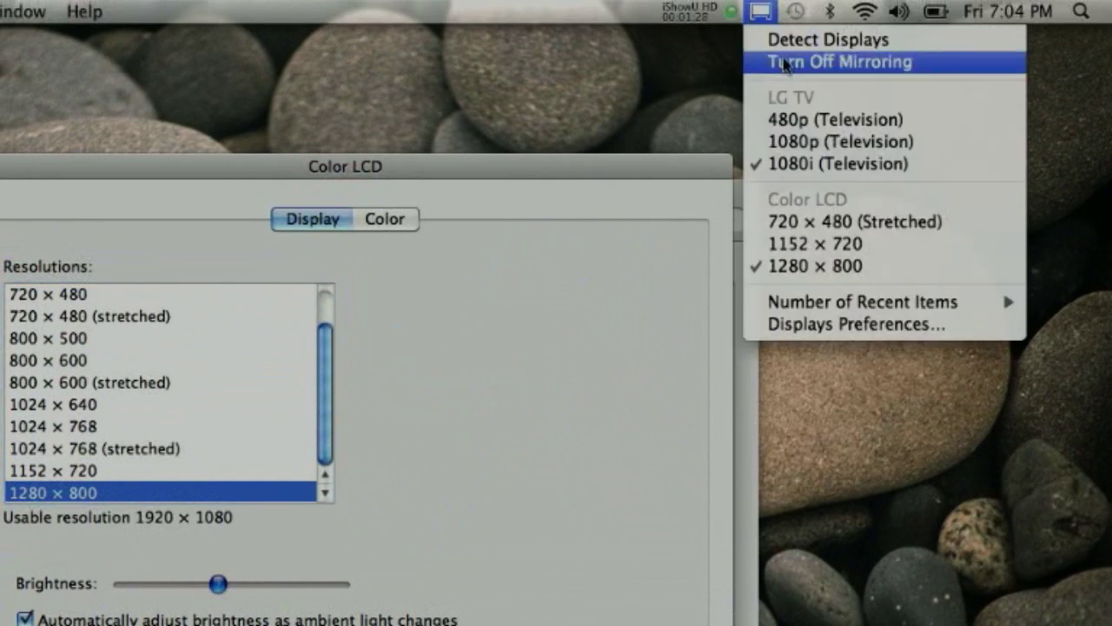
pyautogui.click(773, 40)
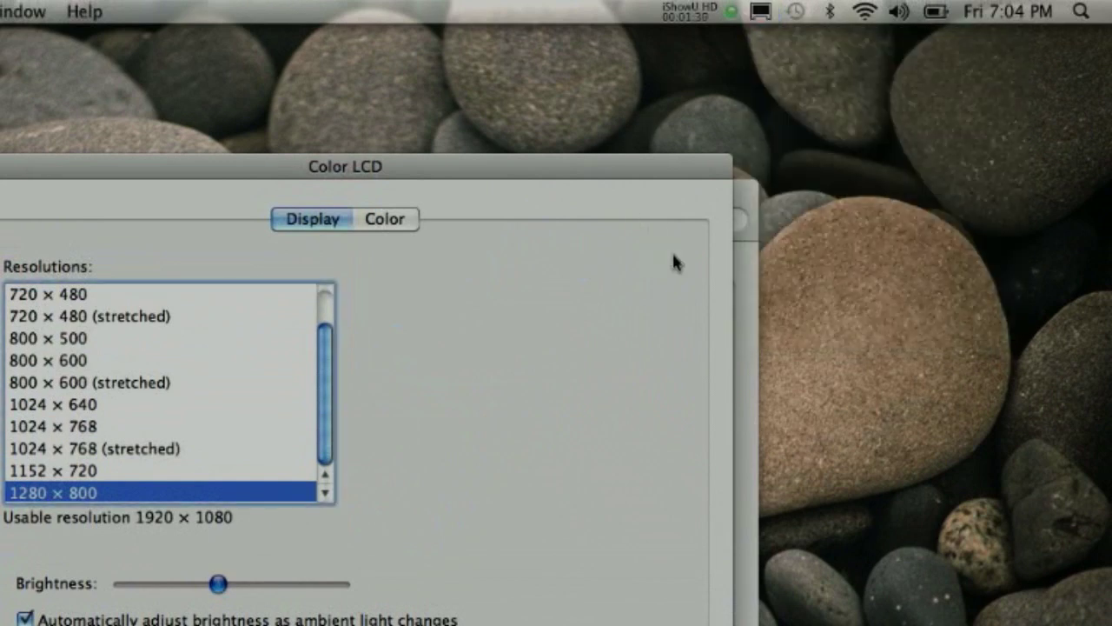
pyautogui.click(739, 265)
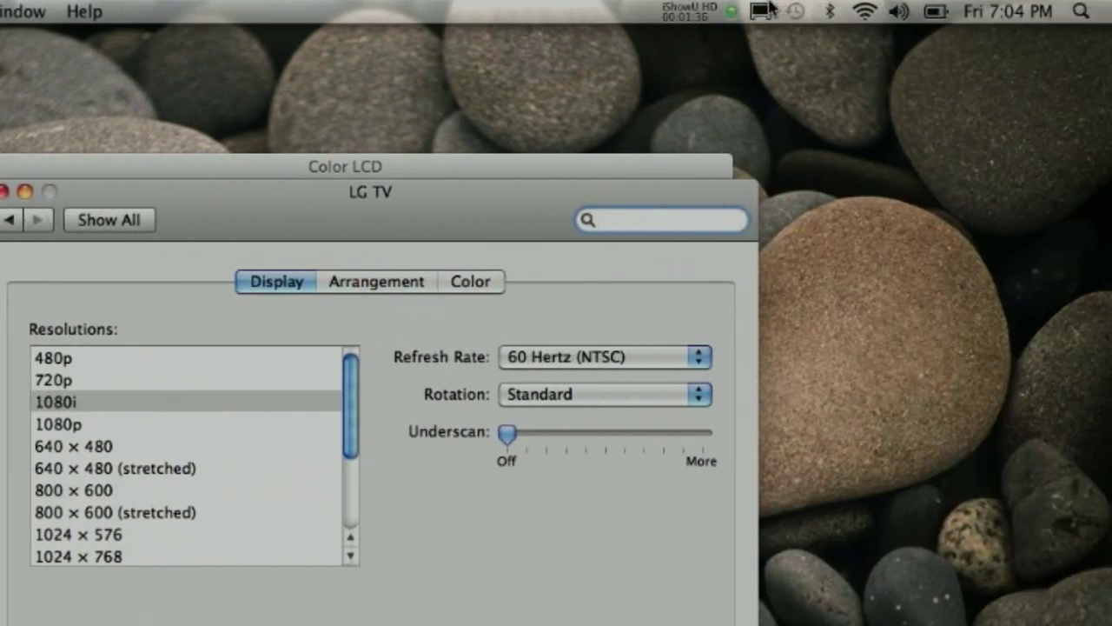
pyautogui.click(762, 10)
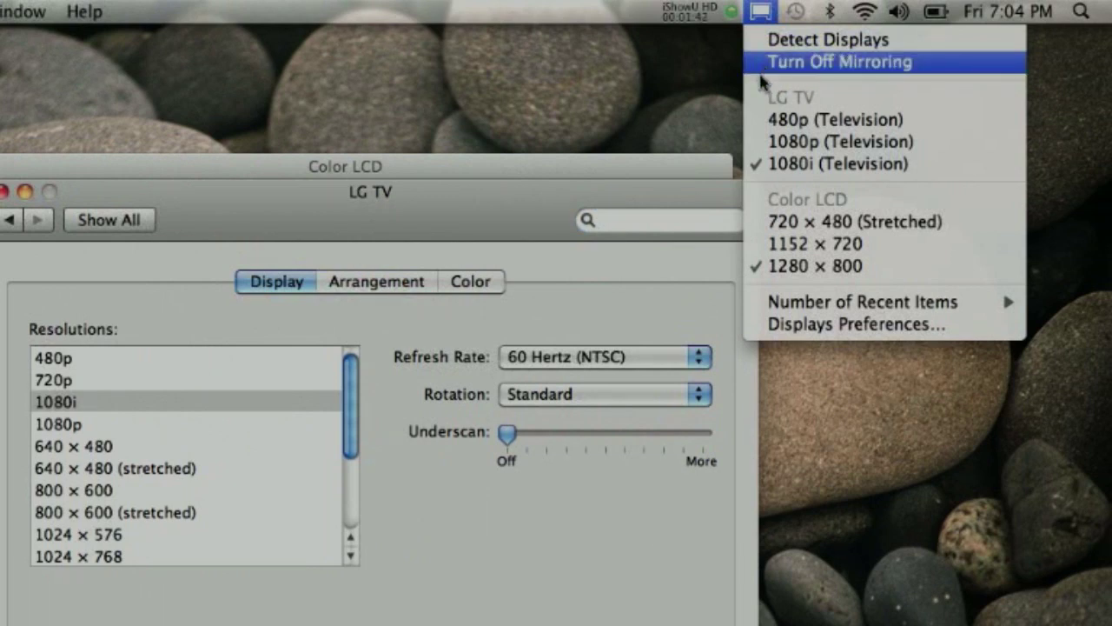
# Step: Switch the LG TV from 1080i to 1080p resolution, running at 24 Hz
pyautogui.click(479, 552)
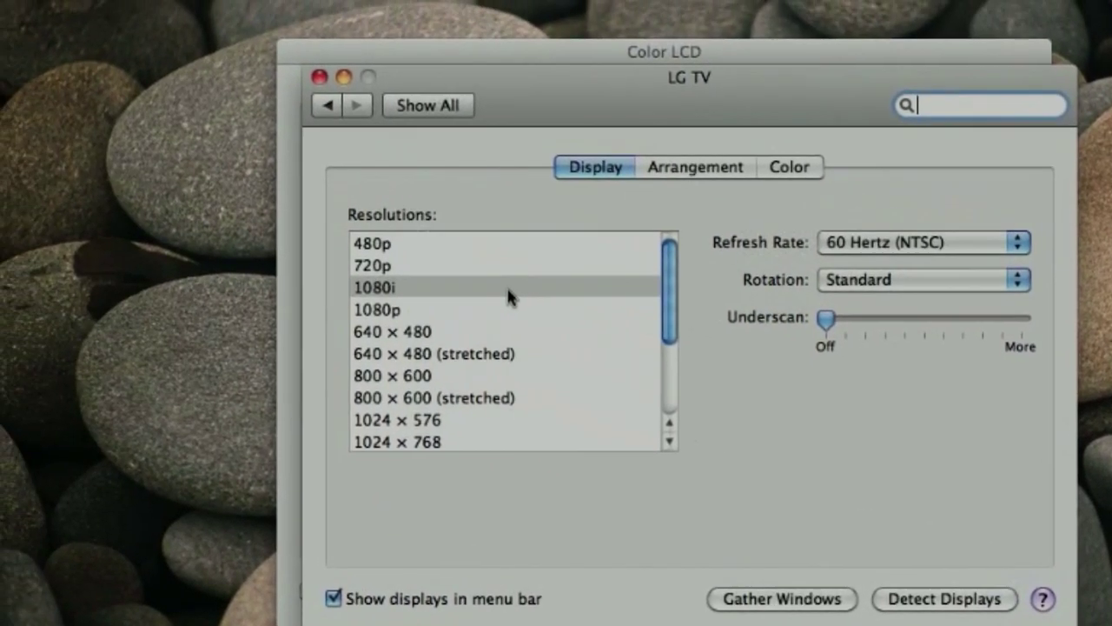
pyautogui.click(509, 296)
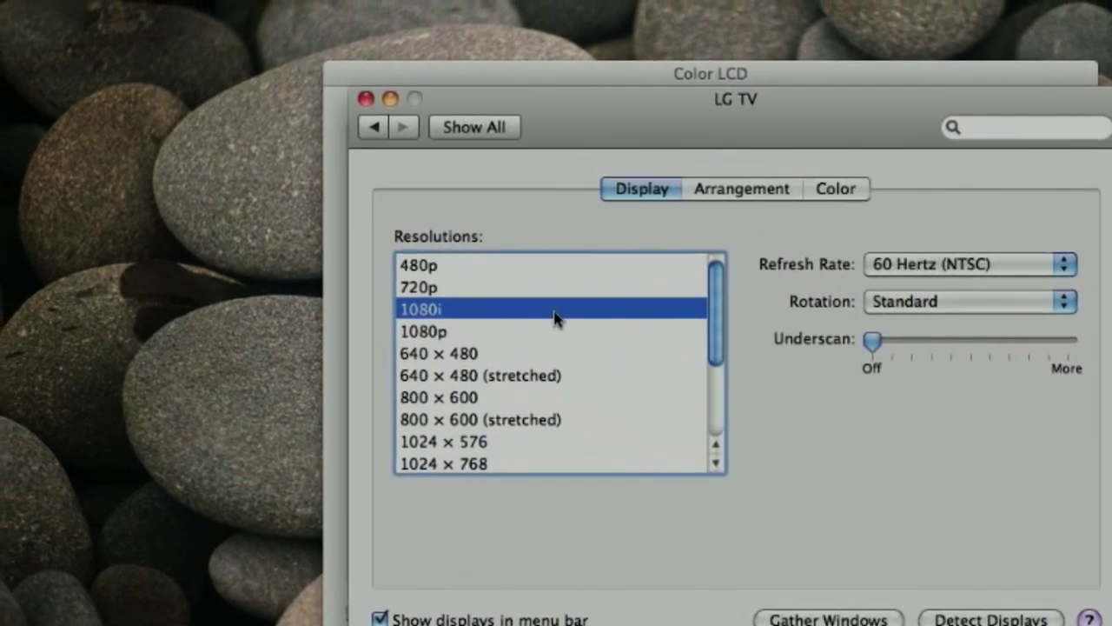
pyautogui.click(553, 331)
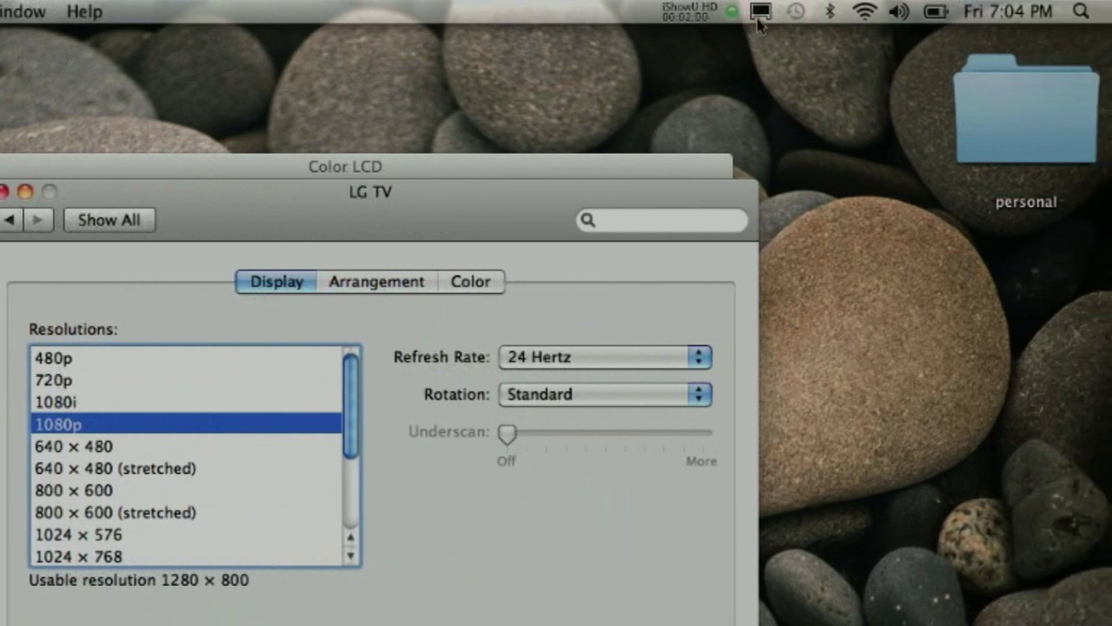
# Step: Stop the iShowU HD capture from its menu-bar item
pyautogui.click(709, 9)
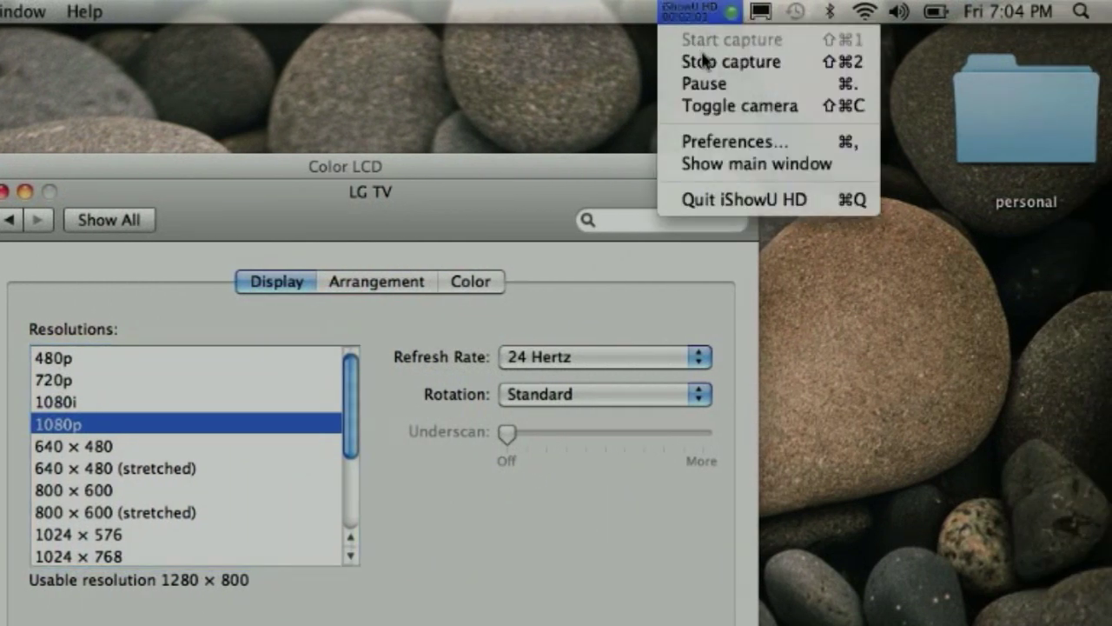
pyautogui.click(706, 62)
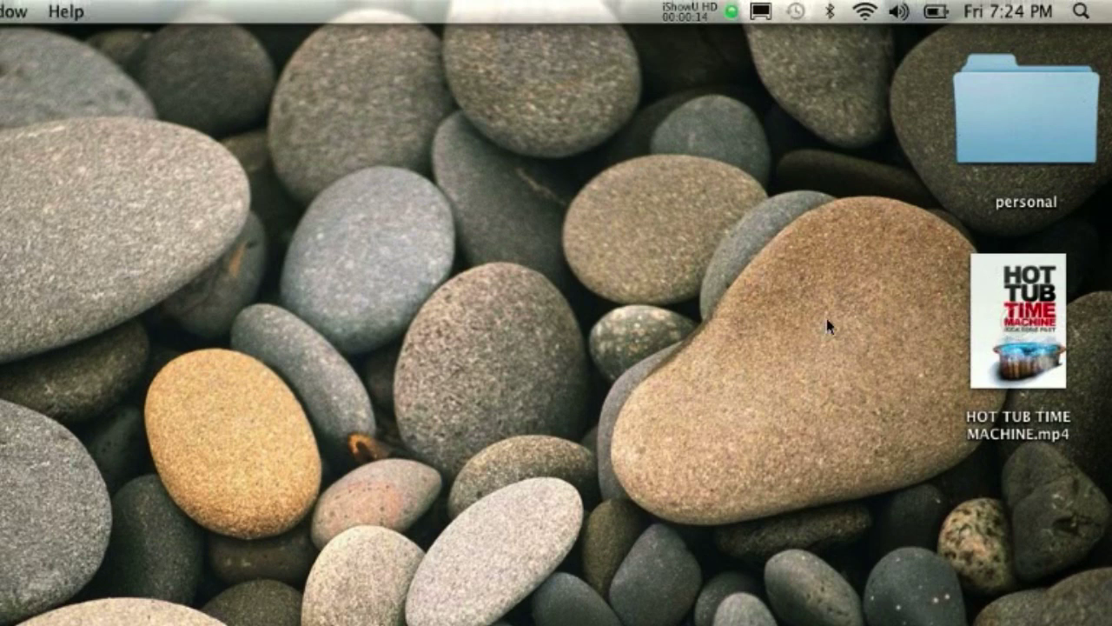
pyautogui.click(987, 284)
pyautogui.moveTo(596, 245); pyautogui.dragTo(717, 625)
pyautogui.moveTo(719, 517); pyautogui.dragTo(720, 519)
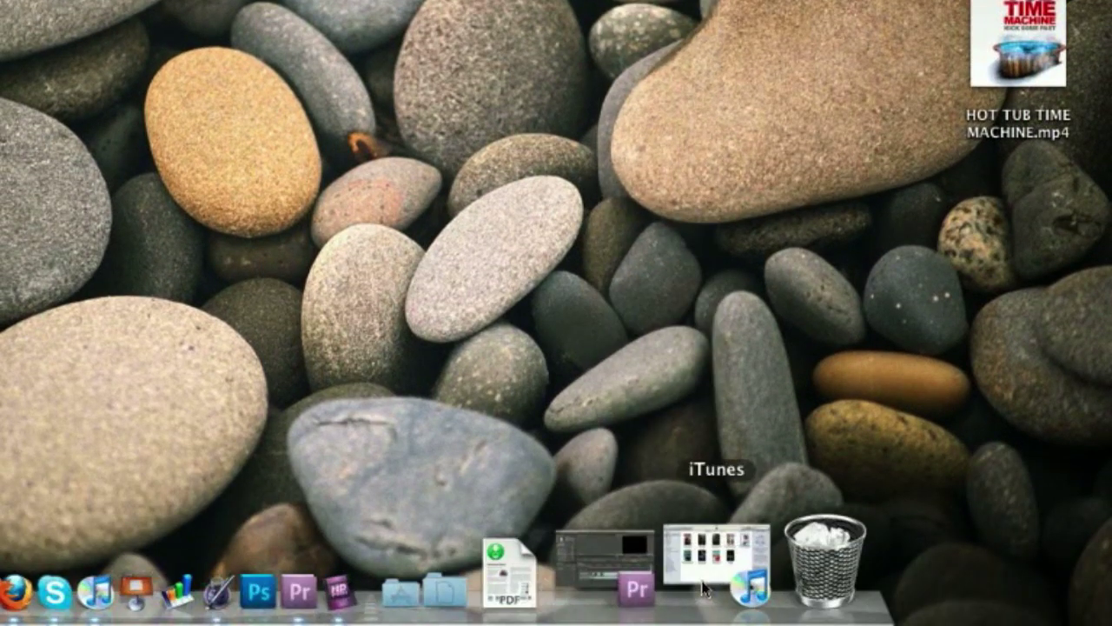
pyautogui.click(665, 560)
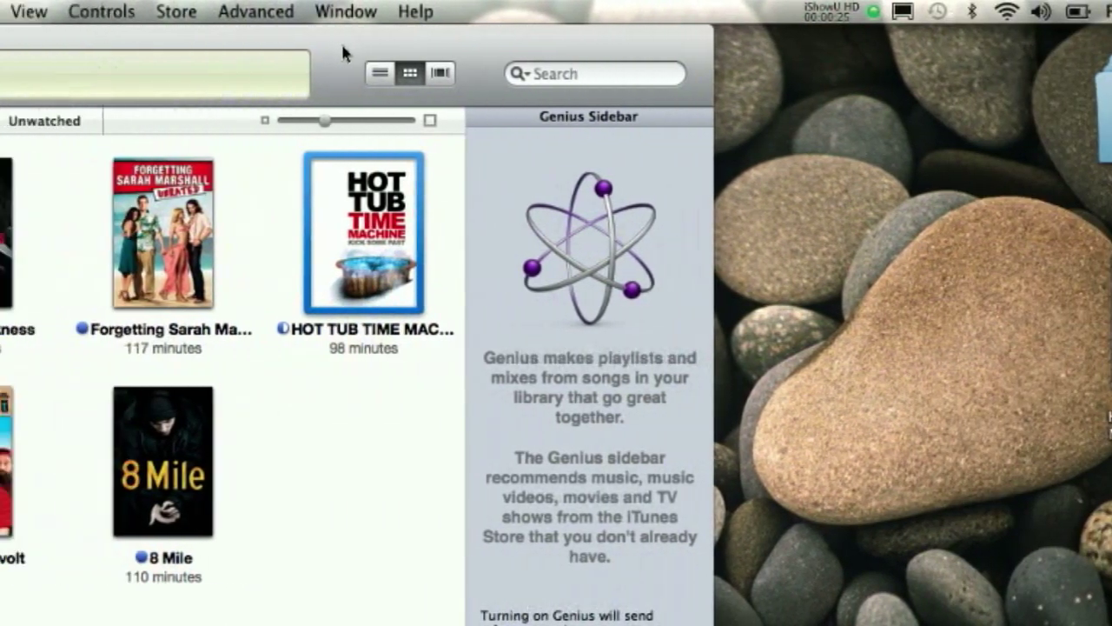
pyautogui.moveTo(340, 40); pyautogui.dragTo(875, 27)
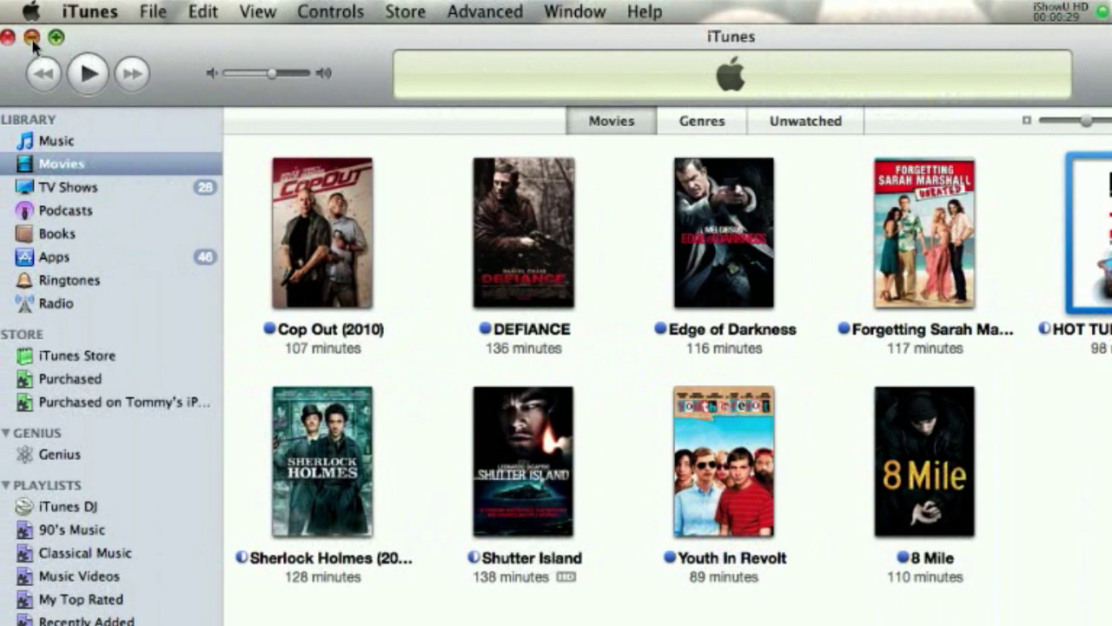
pyautogui.click(24, 30)
pyautogui.click(499, 192)
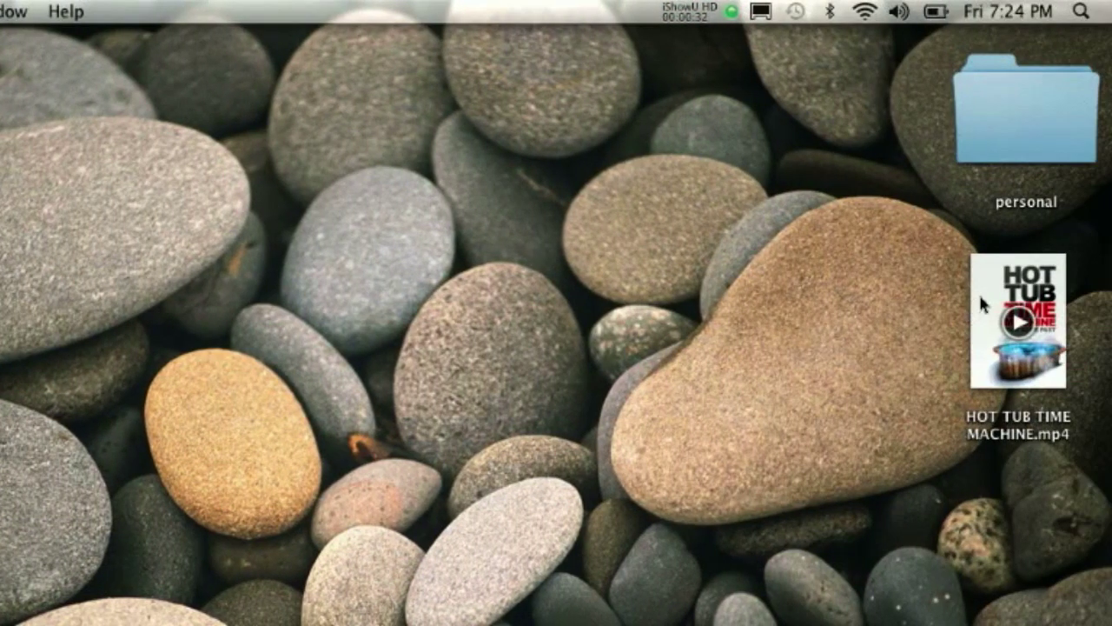
# Step: Open HOT TUB TIME MACHINE.mp4 on the desktop with VLC via the context menu
pyautogui.rightClick(980, 302)
pyautogui.moveTo(898, 321)
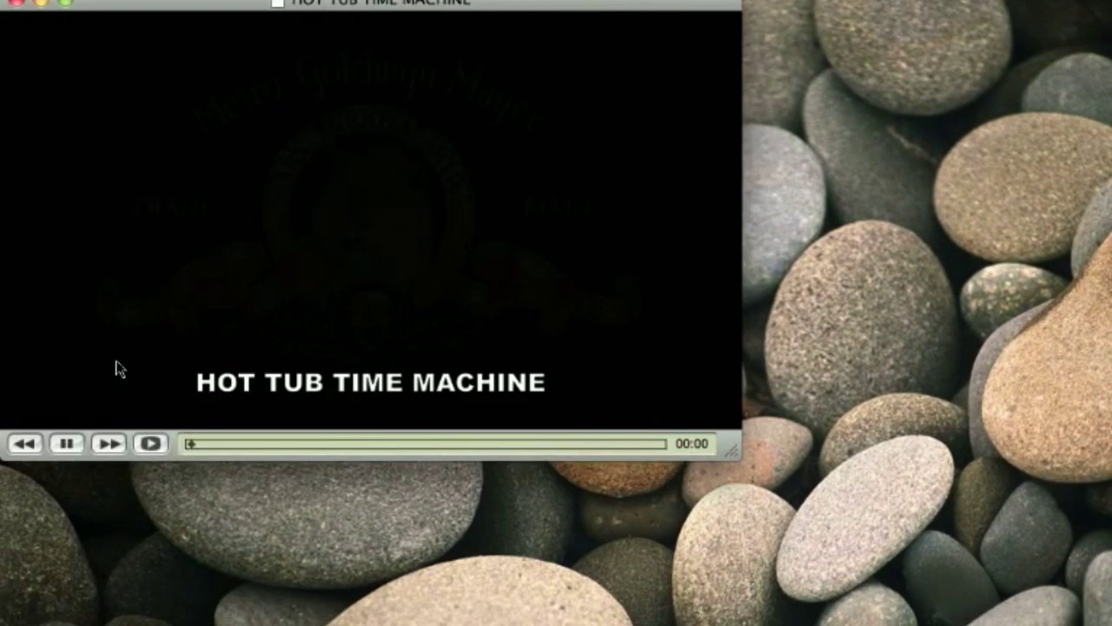
# Step: Raise the sound volume while the movie plays full screen in VLC
pyautogui.press('XF86AudioRaiseVolume')
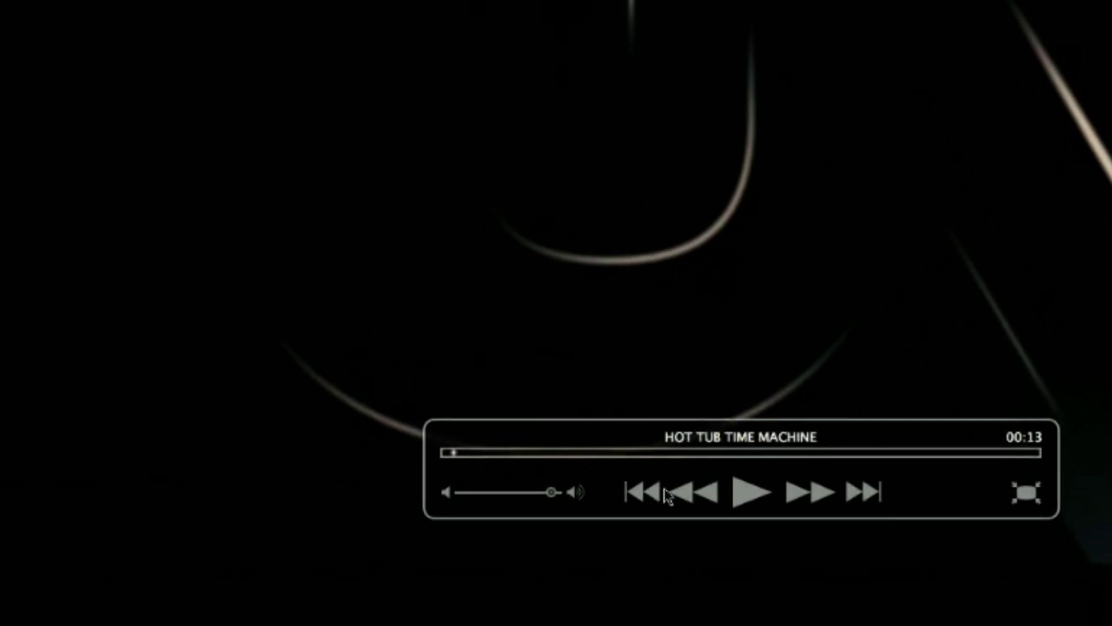
# Step: Exit full screen and close the movie, check connected displays, then show iShowU HD's recording options
pyautogui.click(1025, 492)
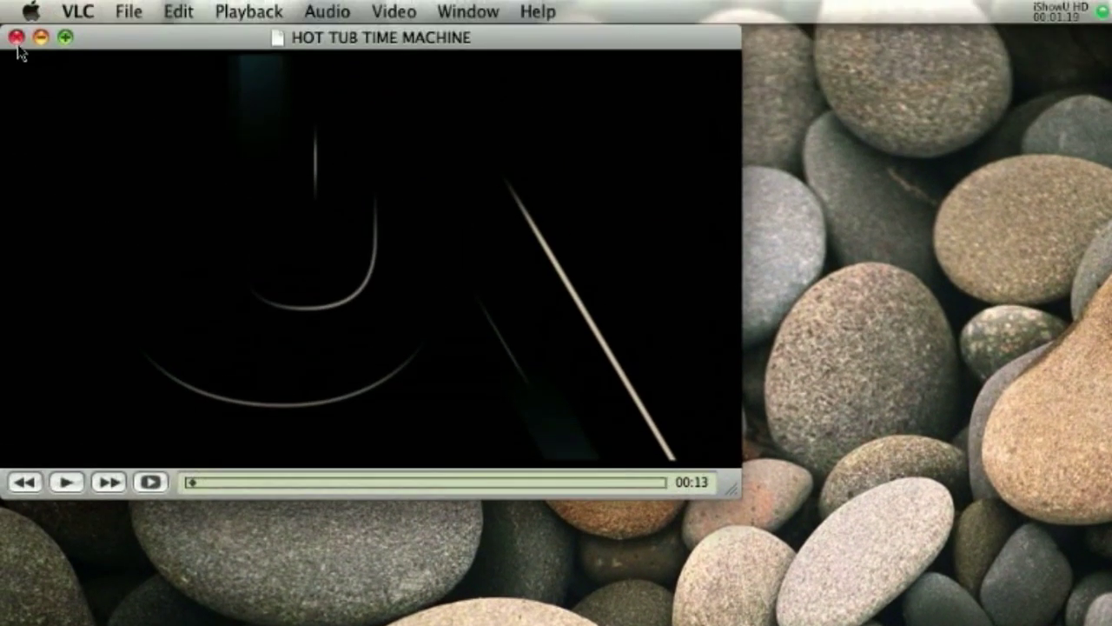
pyautogui.click(20, 50)
pyautogui.click(560, 265)
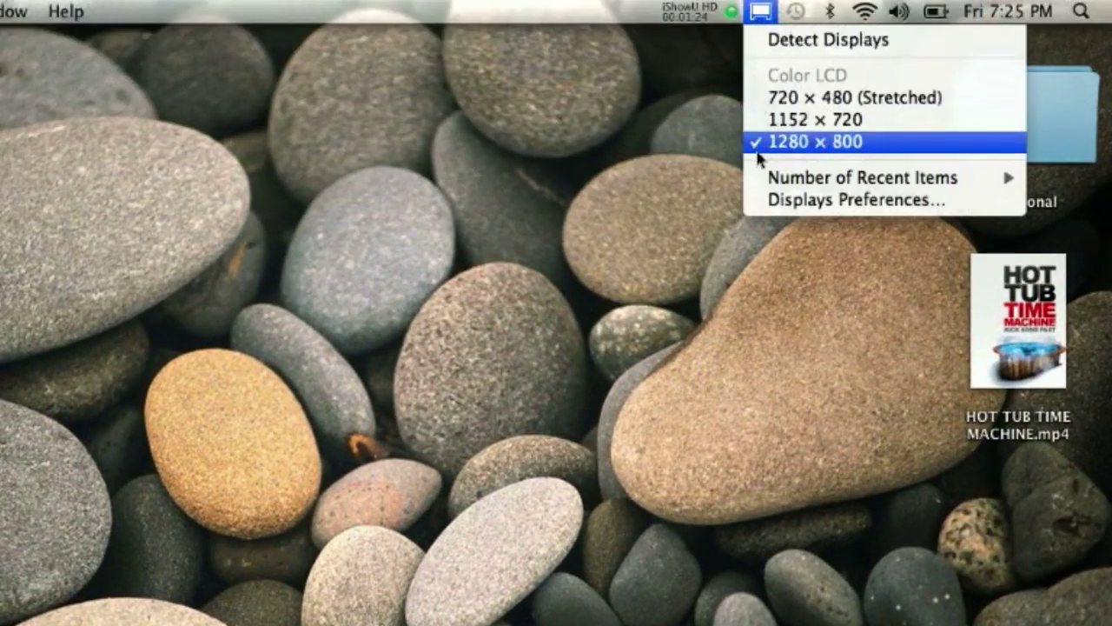
pyautogui.click(760, 11)
pyautogui.click(695, 12)
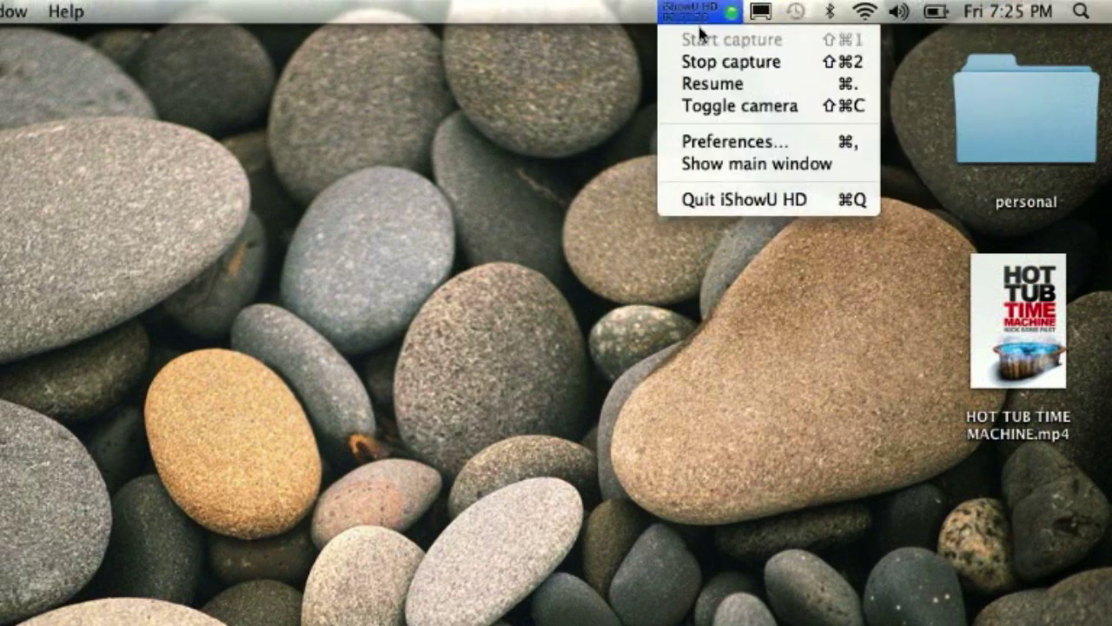